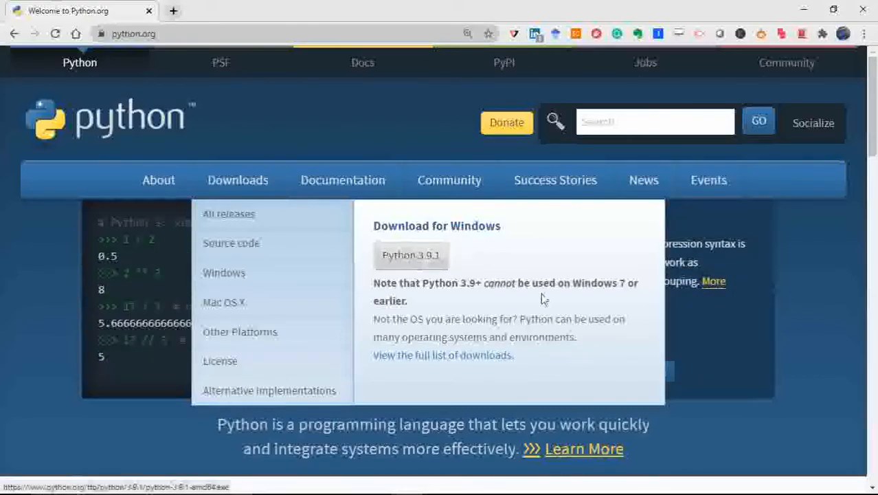
Step: Download the Python 3.9.1 installer for Windows and start a customized installation with all optional features and Python 3.9 added to PATH
click(417, 261)
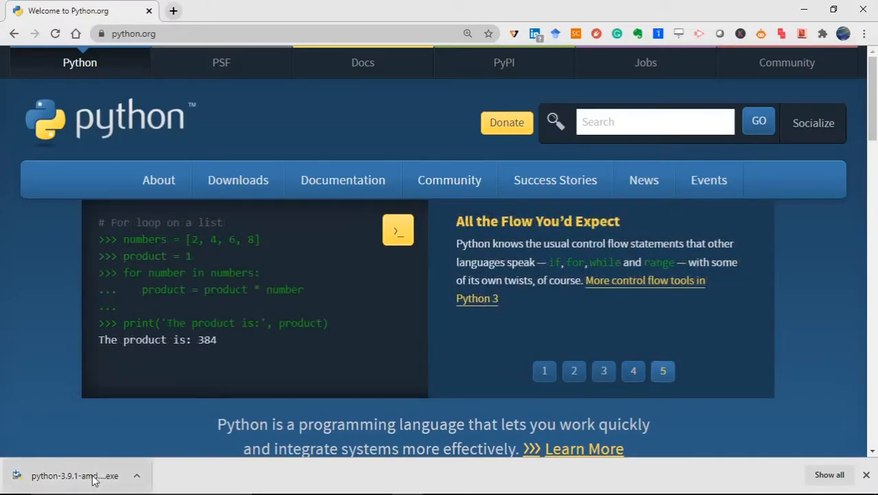
click(93, 479)
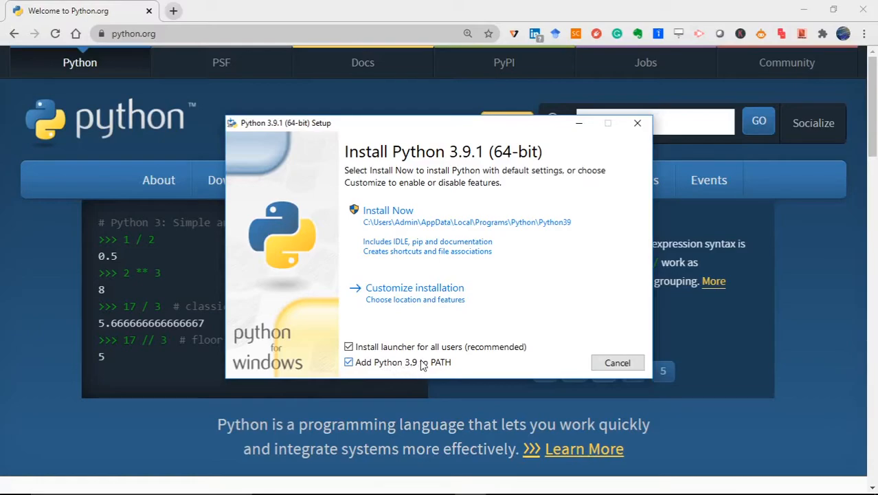
click(427, 303)
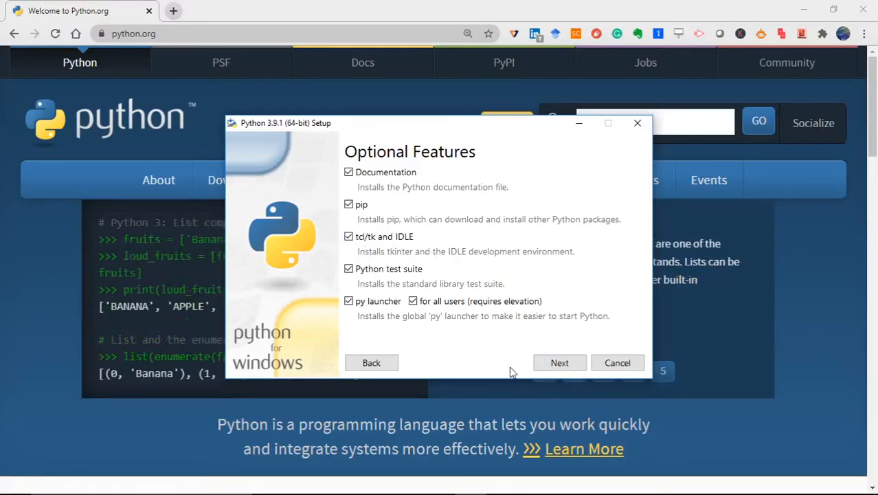
click(558, 364)
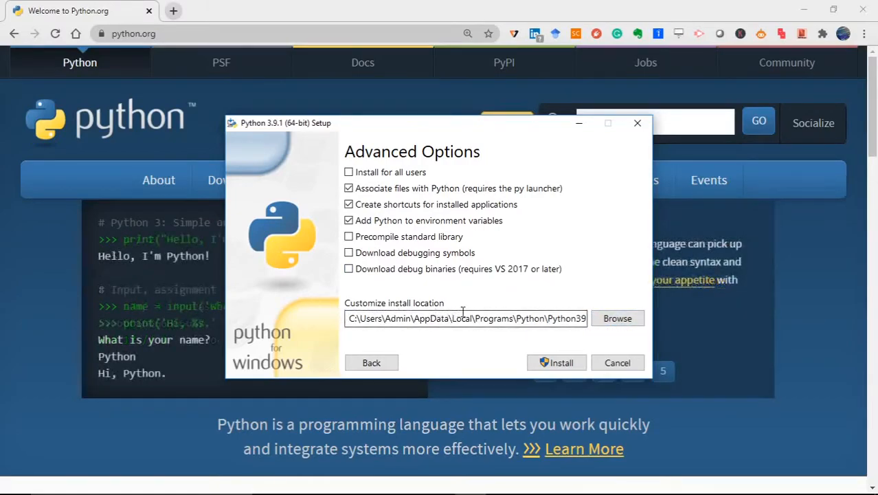
Step: Set the install location to D:\Python3.9.1, install Python there and close the setup
click(616, 321)
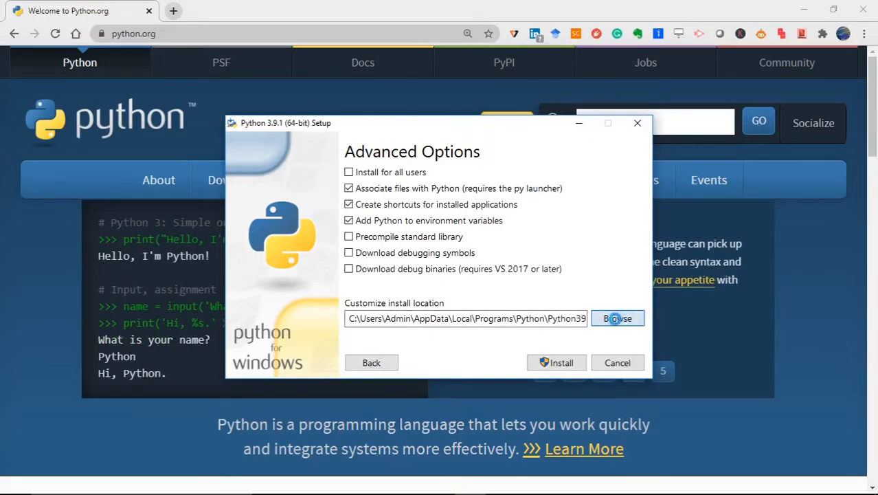
drag(524, 213, 523, 214)
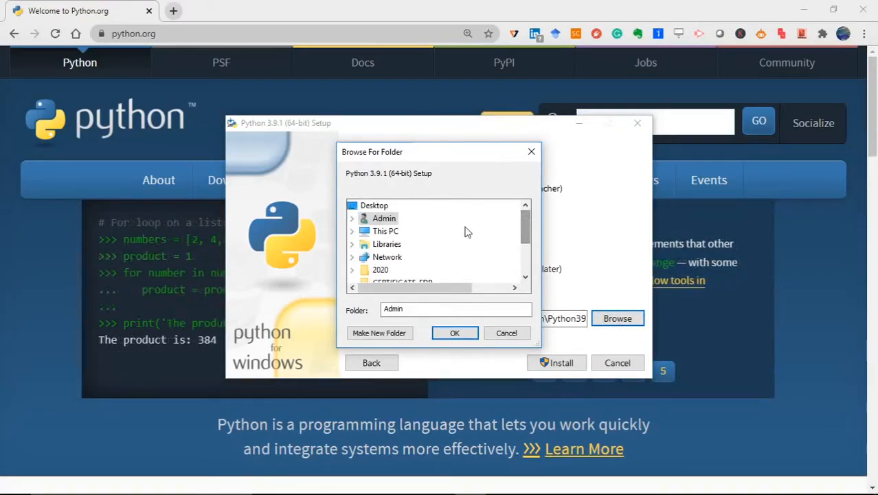
click(352, 230)
scroll(412, 261, down, 1)
click(476, 269)
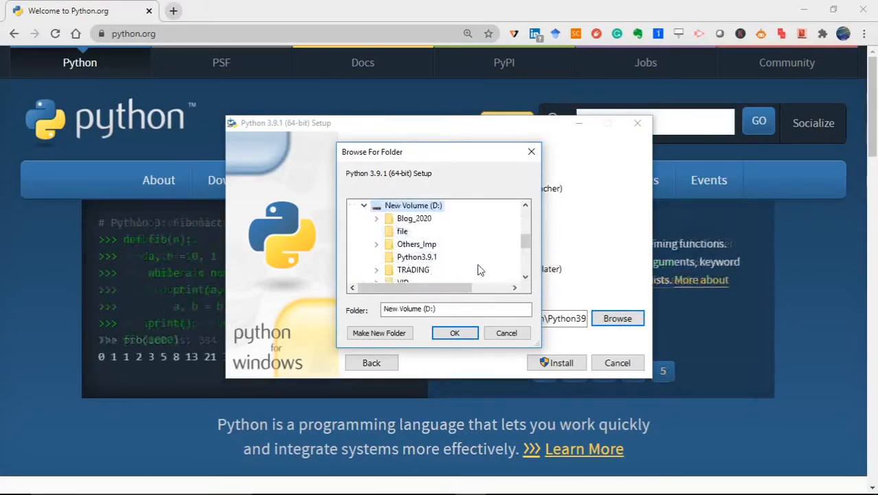
scroll(480, 270, down, 1)
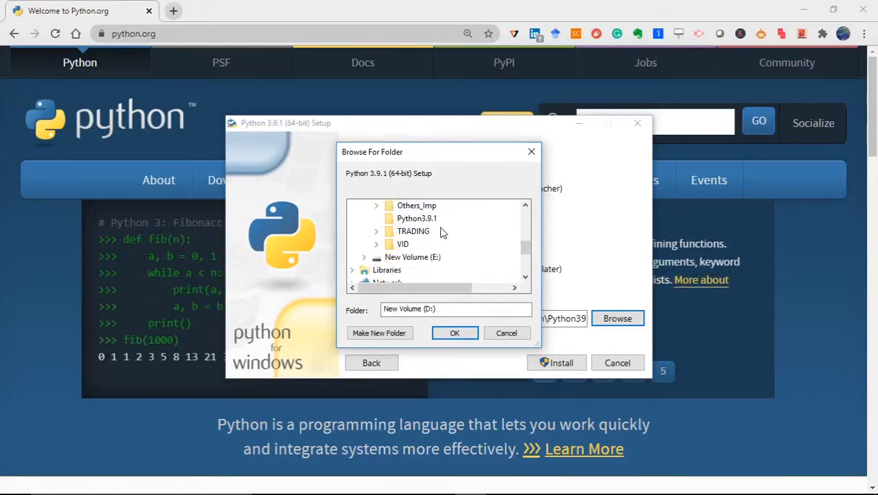
click(420, 218)
click(454, 332)
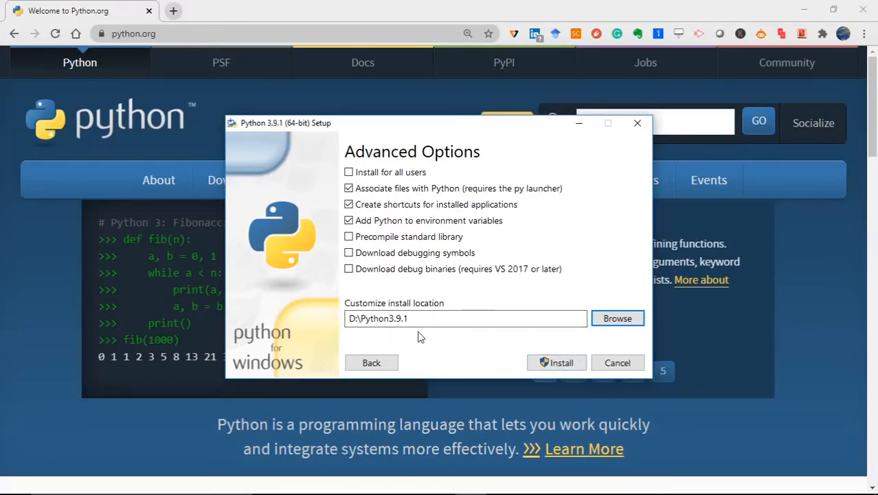
click(557, 367)
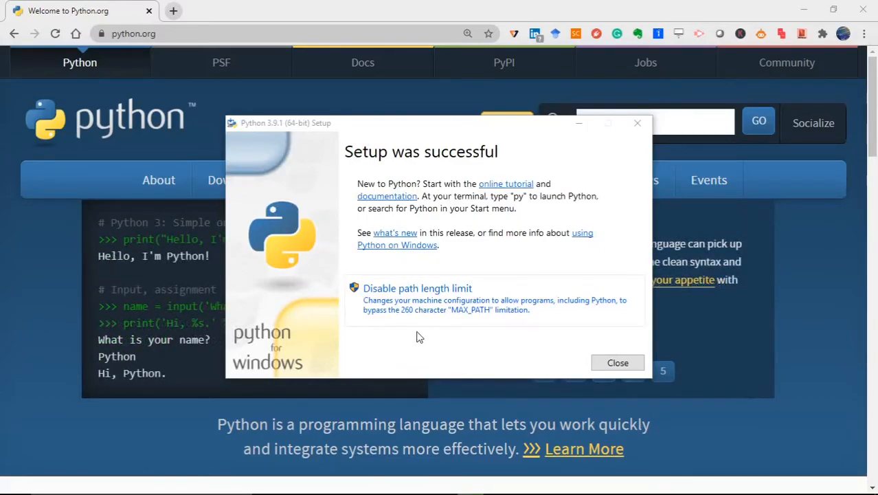
click(624, 364)
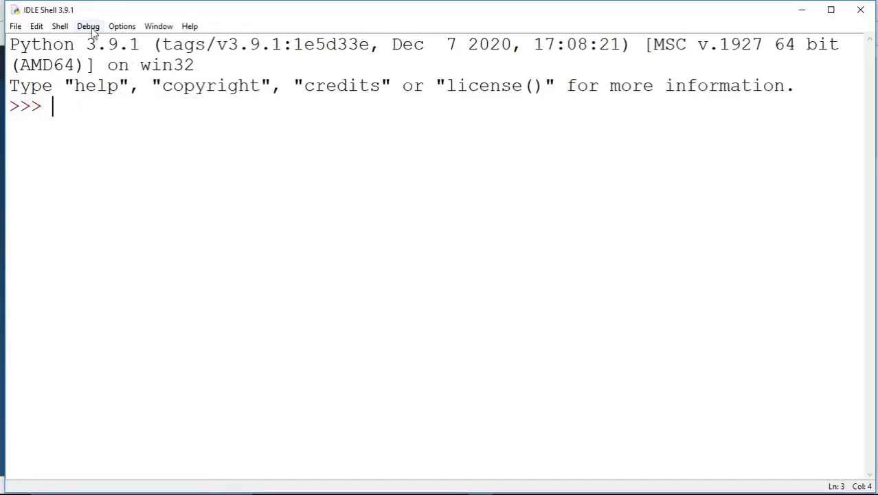
Step: In the IDLE shell, make the Shell/Editor font bold and apply the setting
click(119, 26)
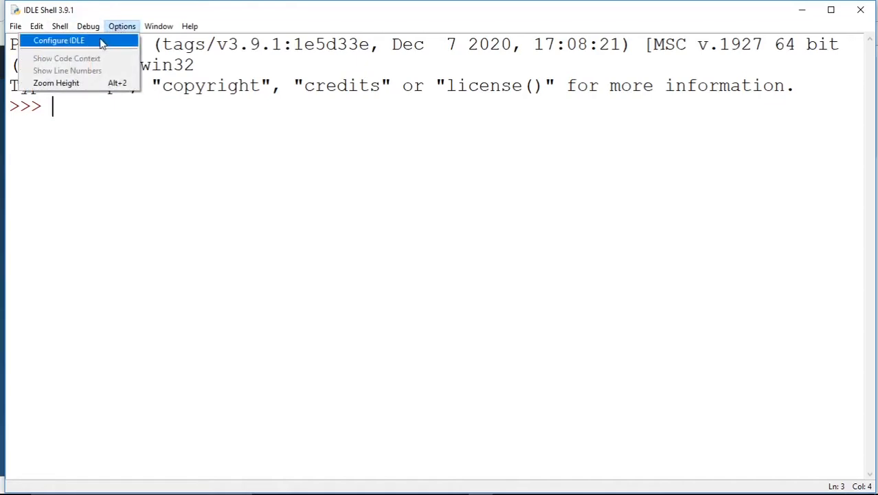
click(99, 44)
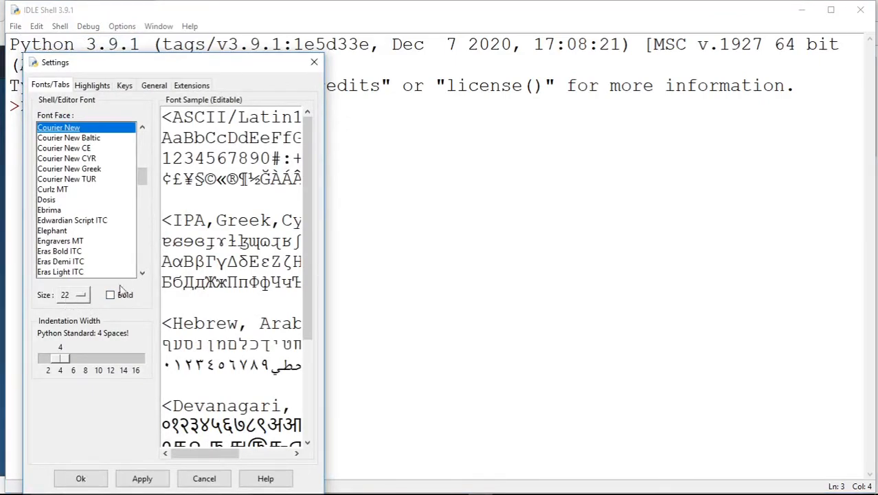
click(111, 296)
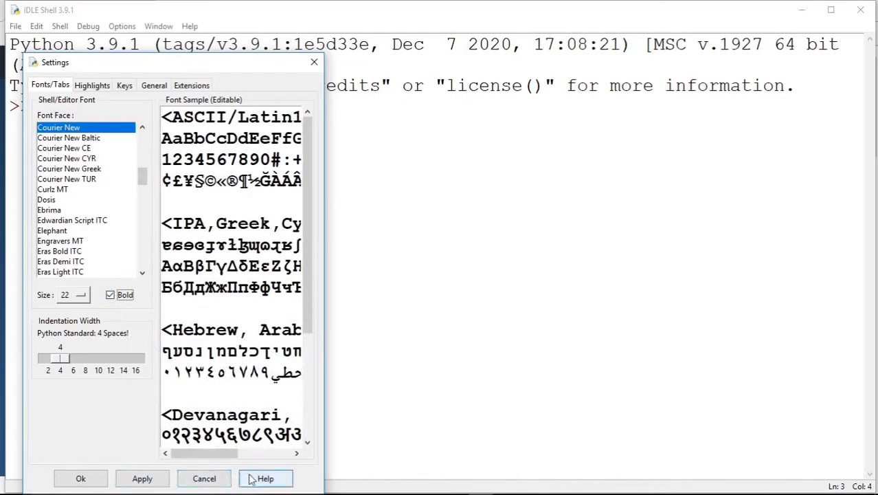
click(143, 480)
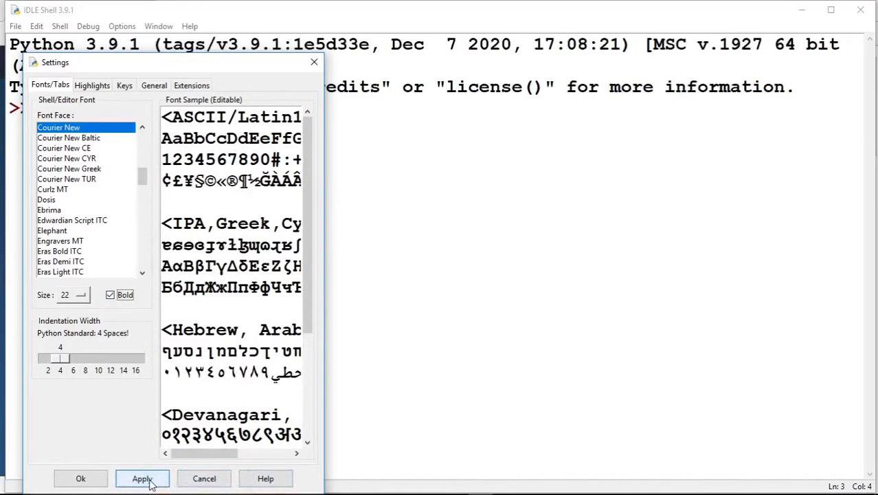
click(80, 479)
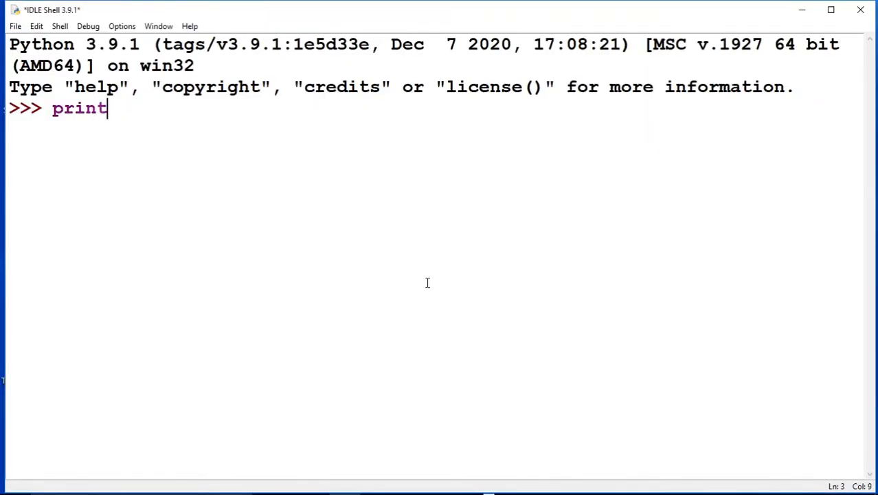
Step: Run print("hello world!") in the shell and highlight the output line
text(("hello worl)
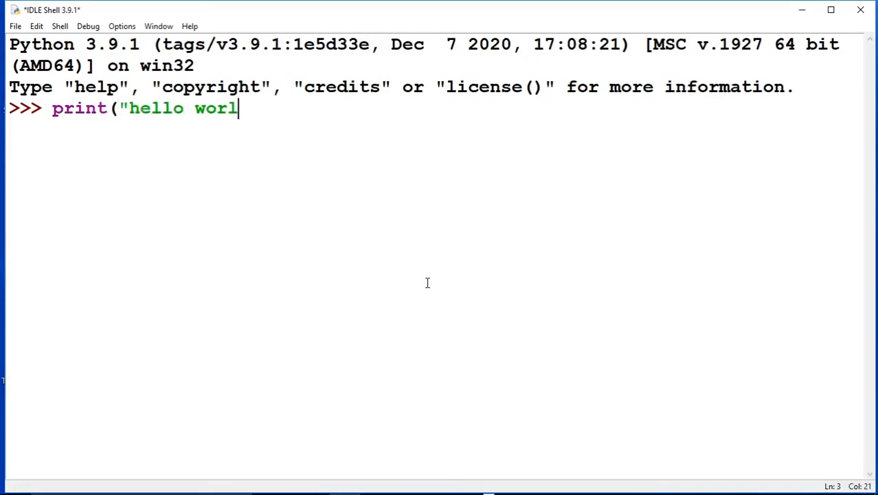
text(d!"))
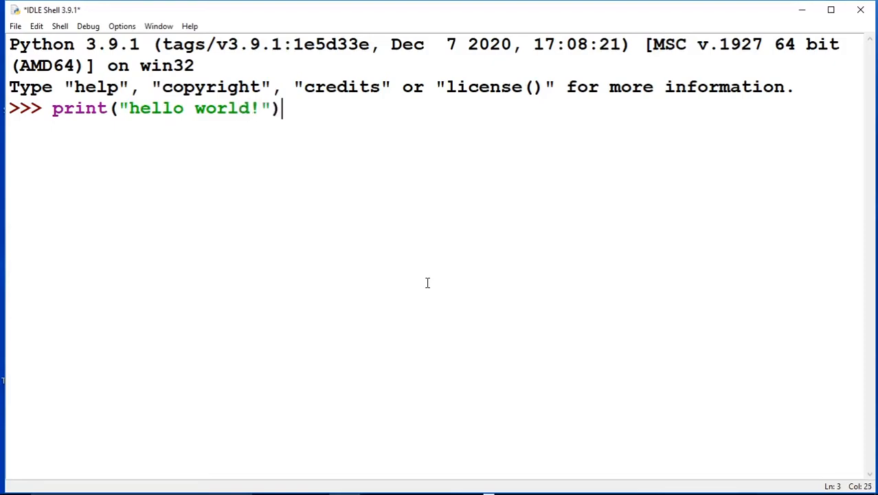
key(Return)
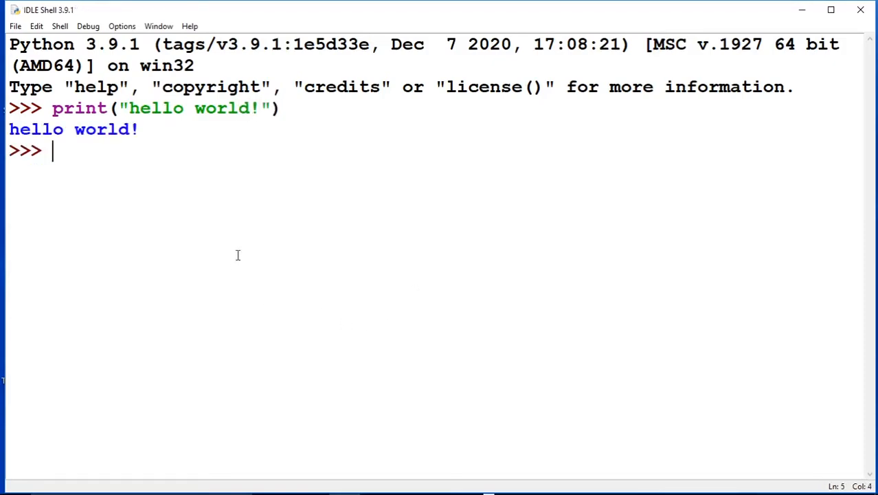
drag(147, 128, 6, 129)
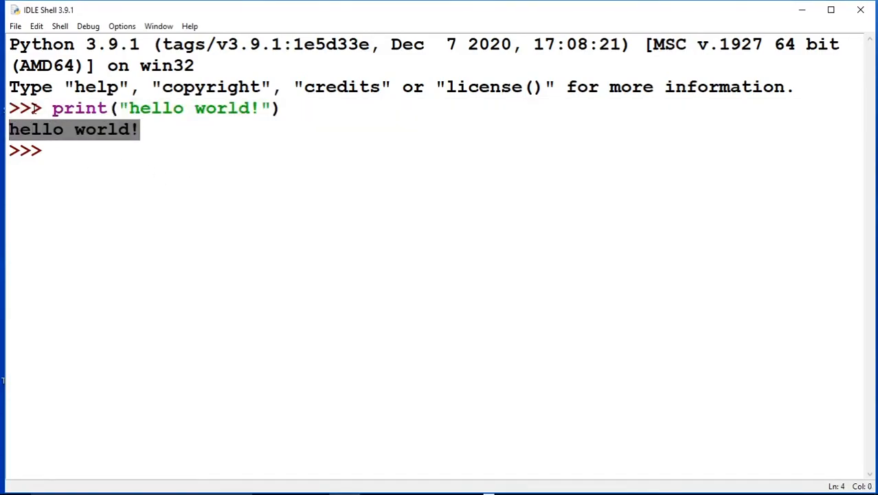
Step: Create a new file in IDLE containing the statement print("hello world!")
click(16, 27)
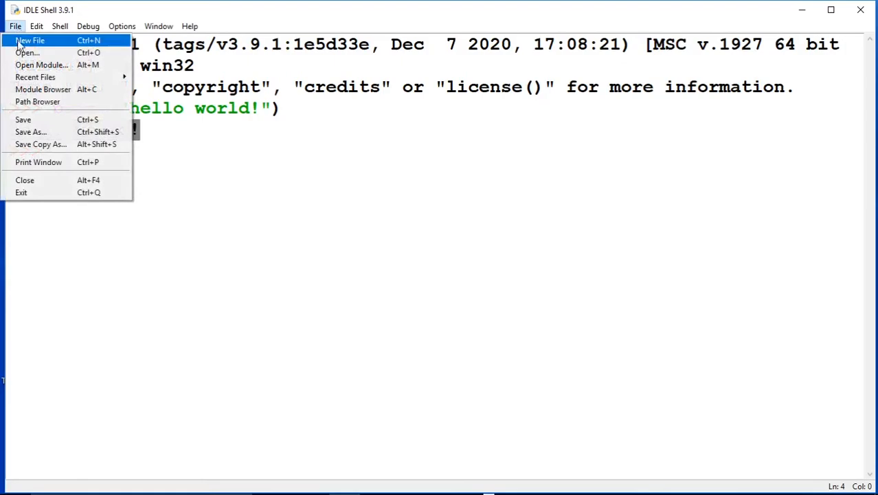
click(21, 42)
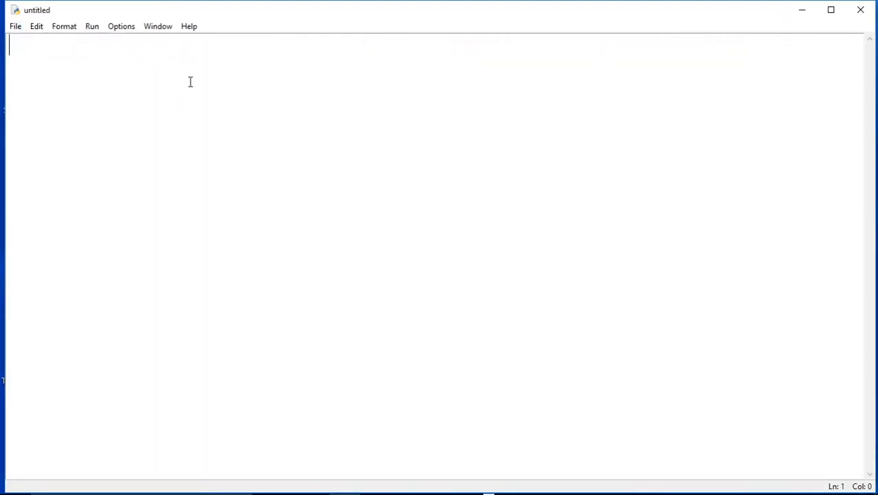
text(print)
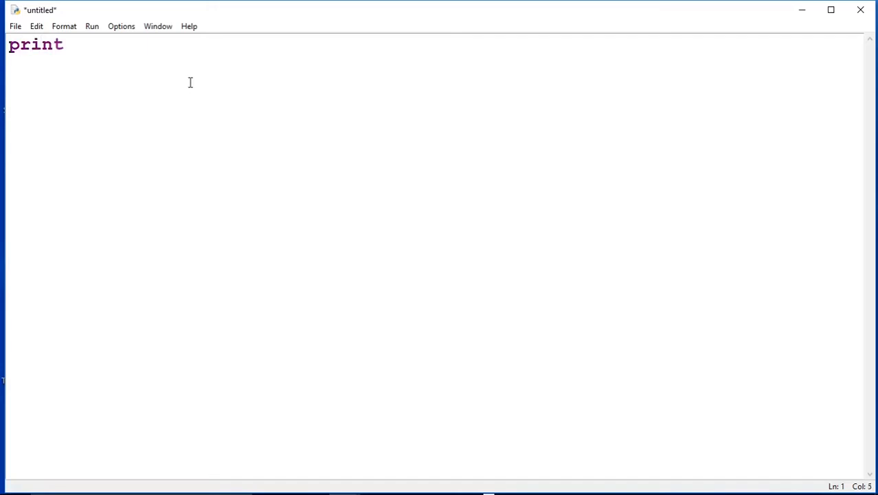
text(("hello worl)
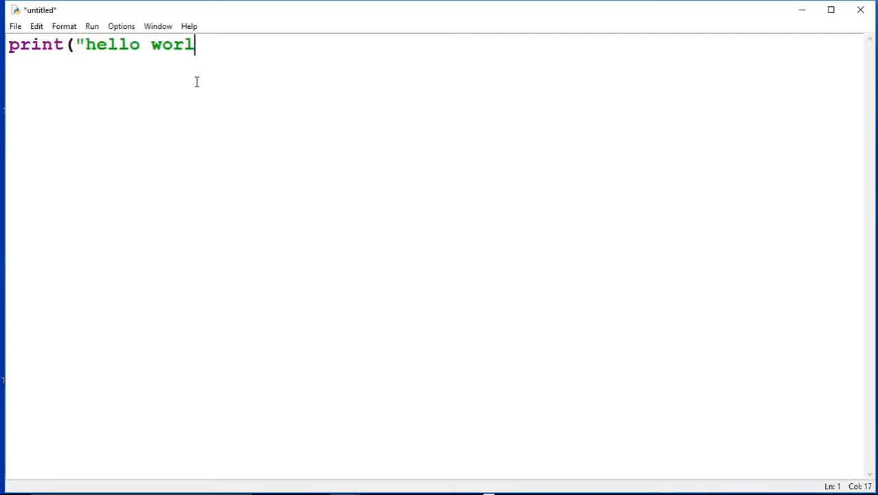
text(d!")
Step: Run the new script as a module, saving it as a Python file named firstprog
click(91, 26)
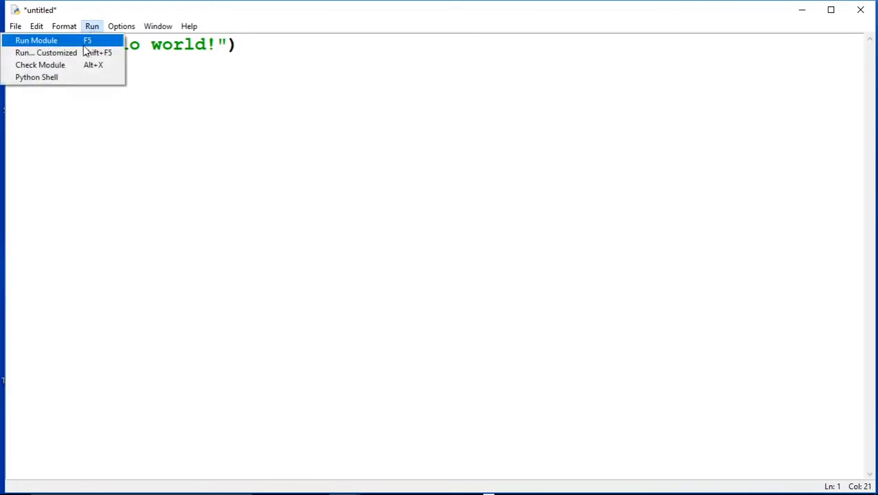
click(41, 40)
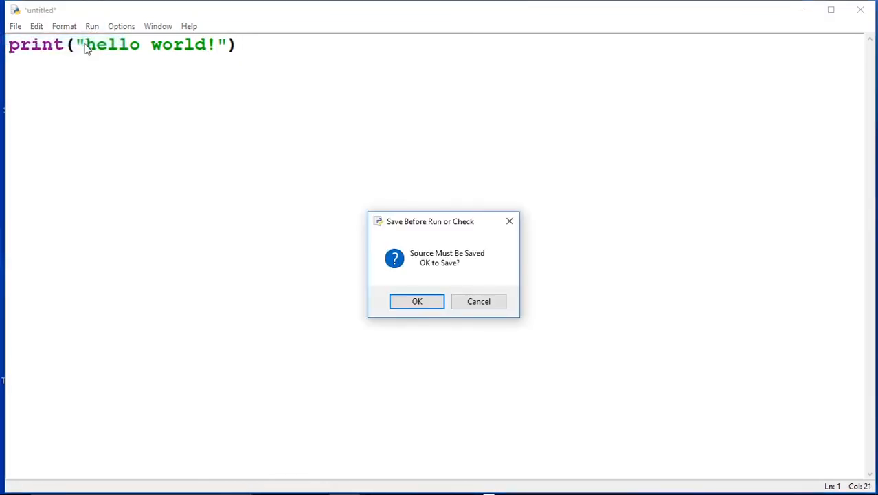
click(416, 302)
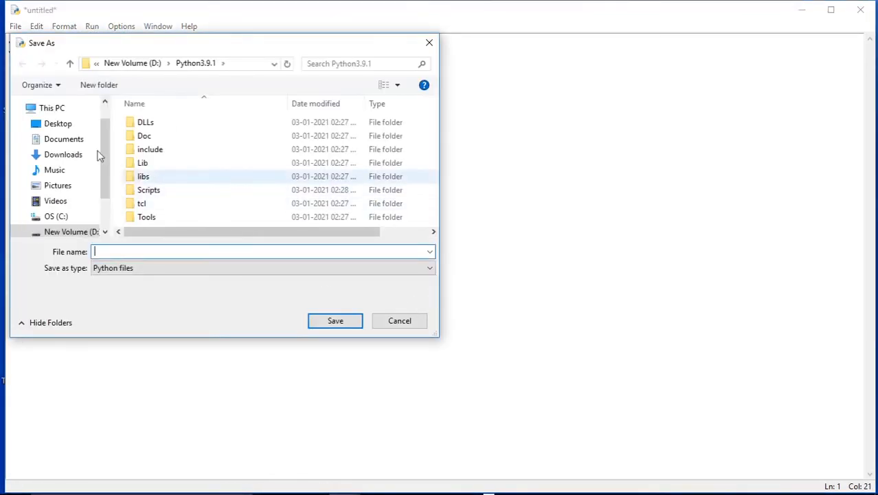
text(firstprog)
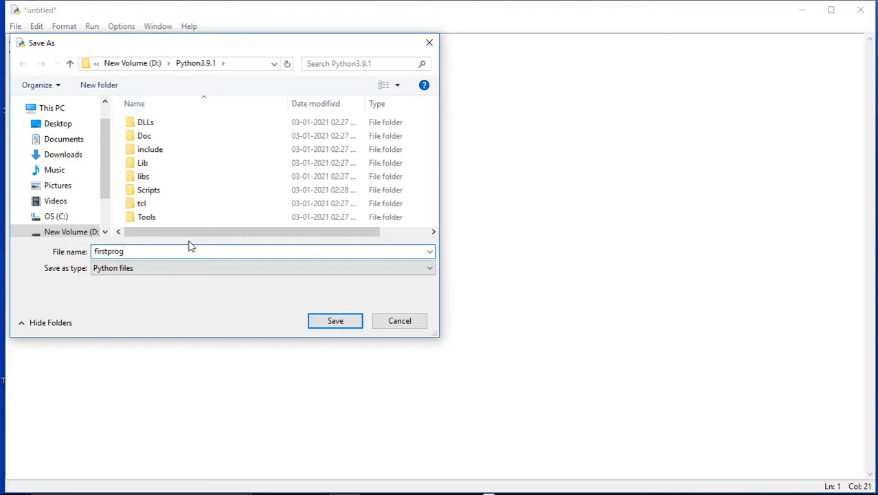
drag(145, 253, 76, 258)
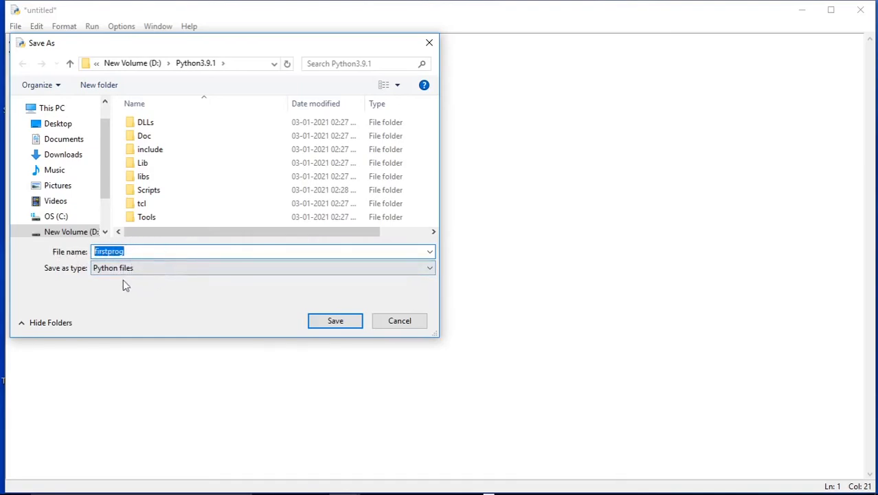
click(63, 124)
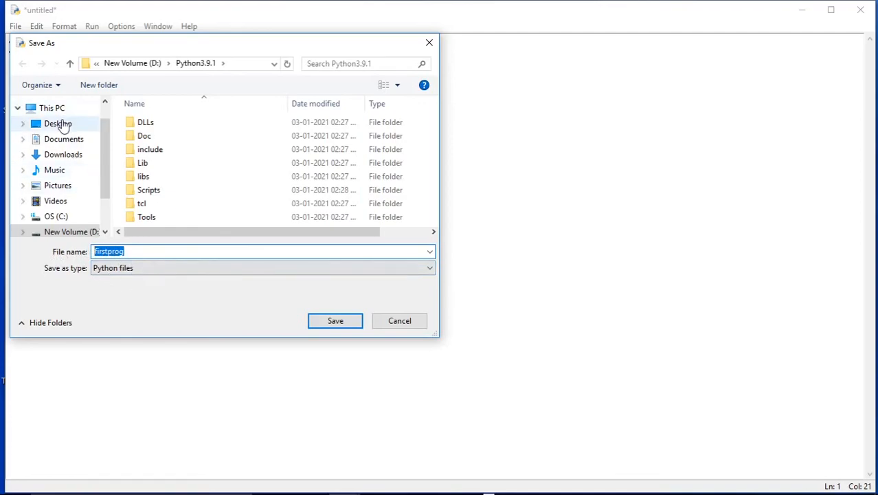
click(336, 320)
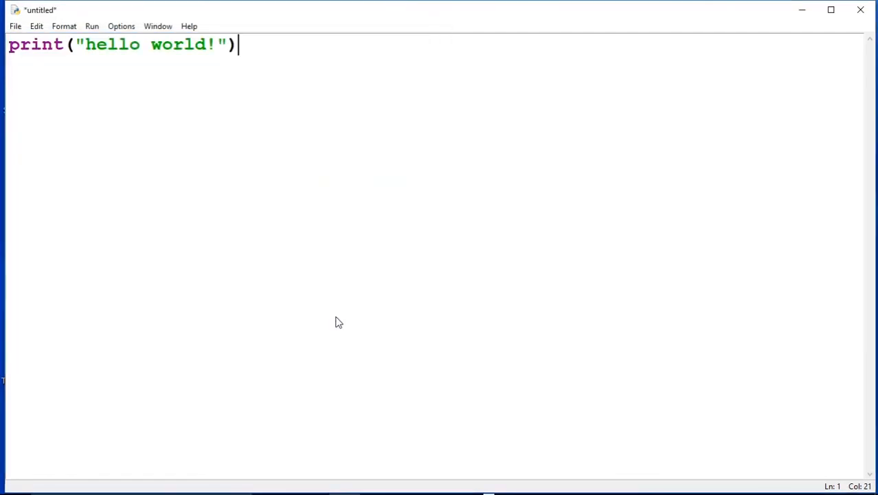